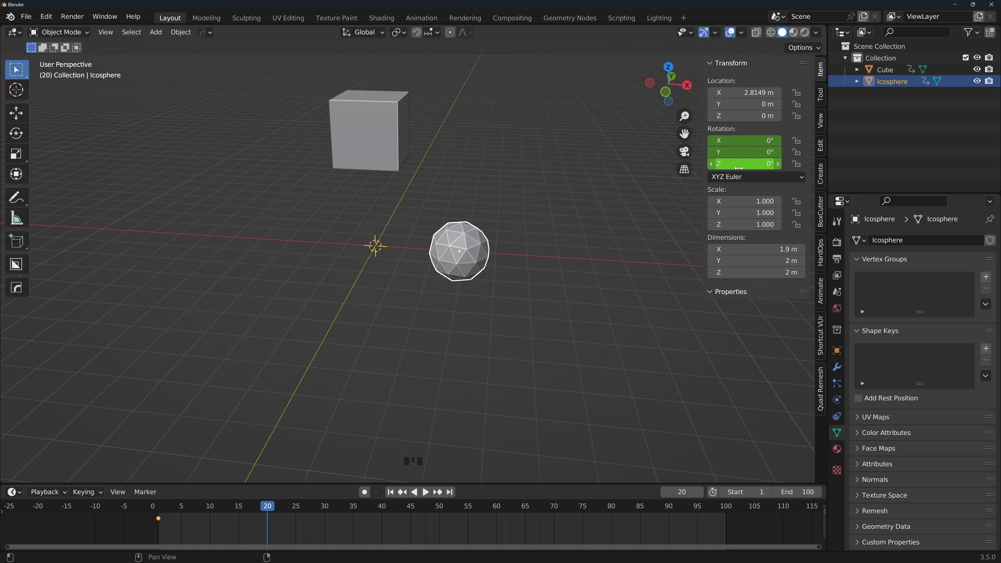
Step: Set the icosphere's Z rotation to 360° at frame 20, keyframe it, and play the animation
click(740, 164)
text(360)
key(Return)
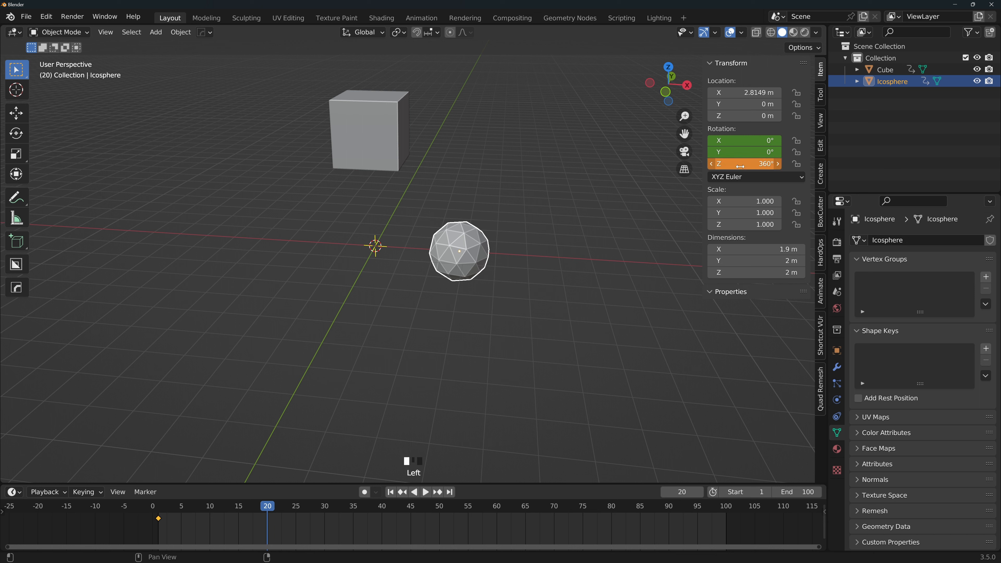
key(i)
key(space)
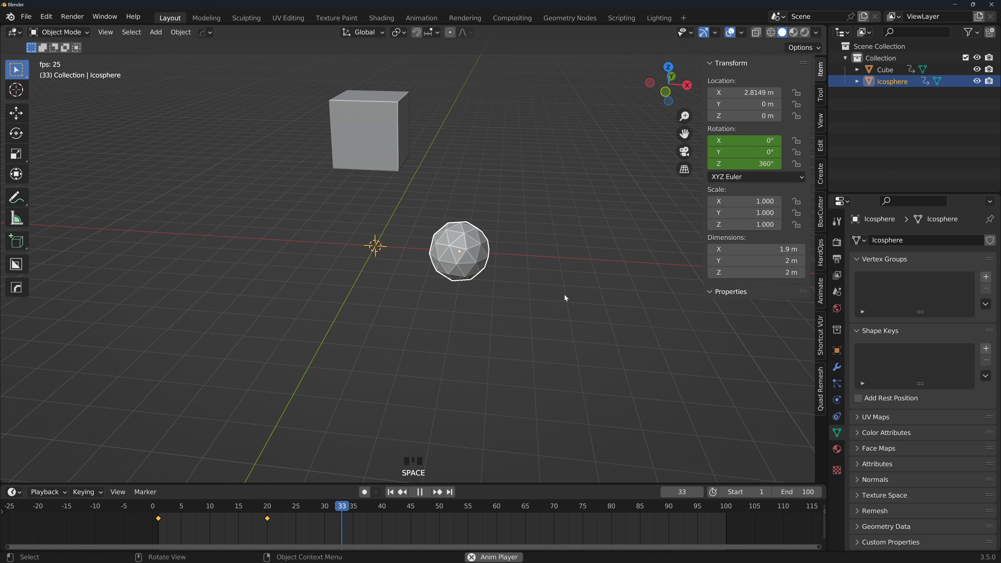
key(space)
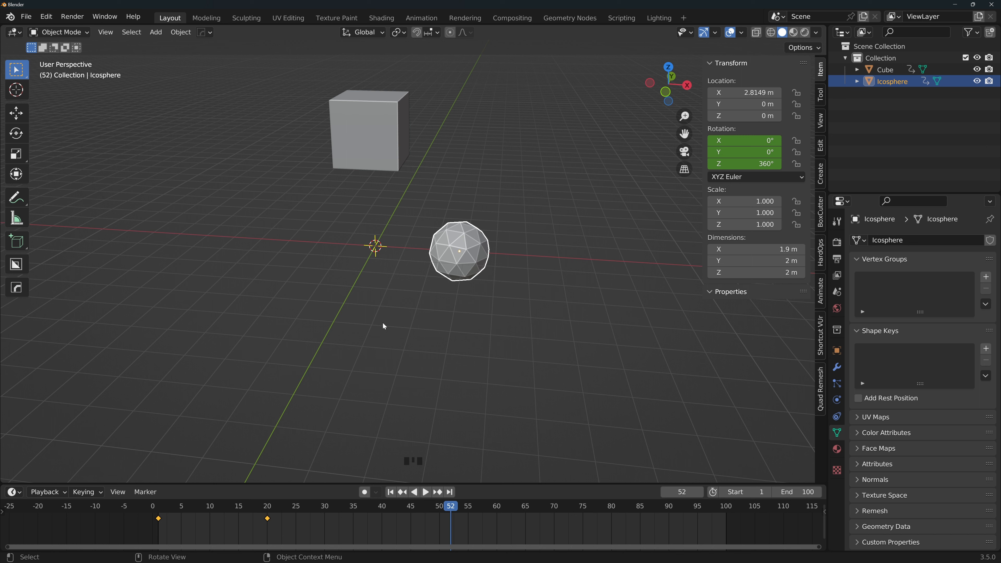
Step: Select both objects, enlarge the timeline area, and expand the channels down to the cube's location and the icosphere's rotation curves
drag(531, 367, 329, 113)
drag(197, 485, 197, 324)
click(2, 351)
click(5, 358)
click(13, 389)
click(13, 453)
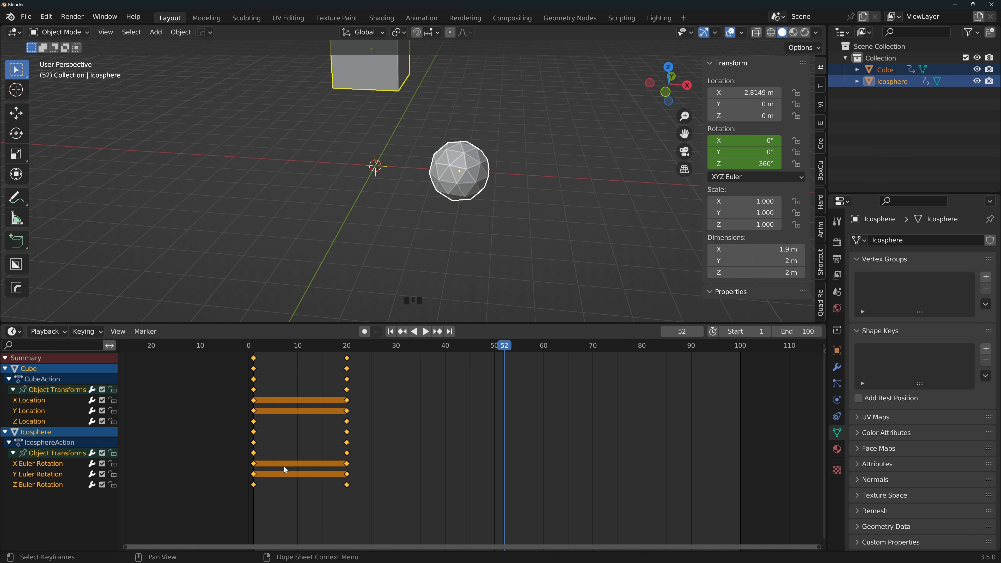
scroll(285, 466, up, 1)
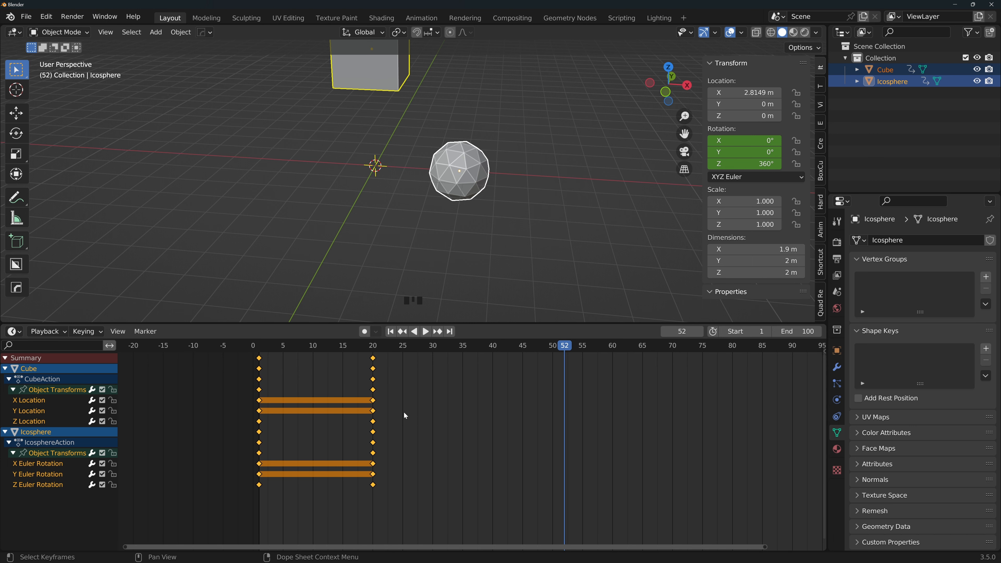
scroll(439, 411, up, 2)
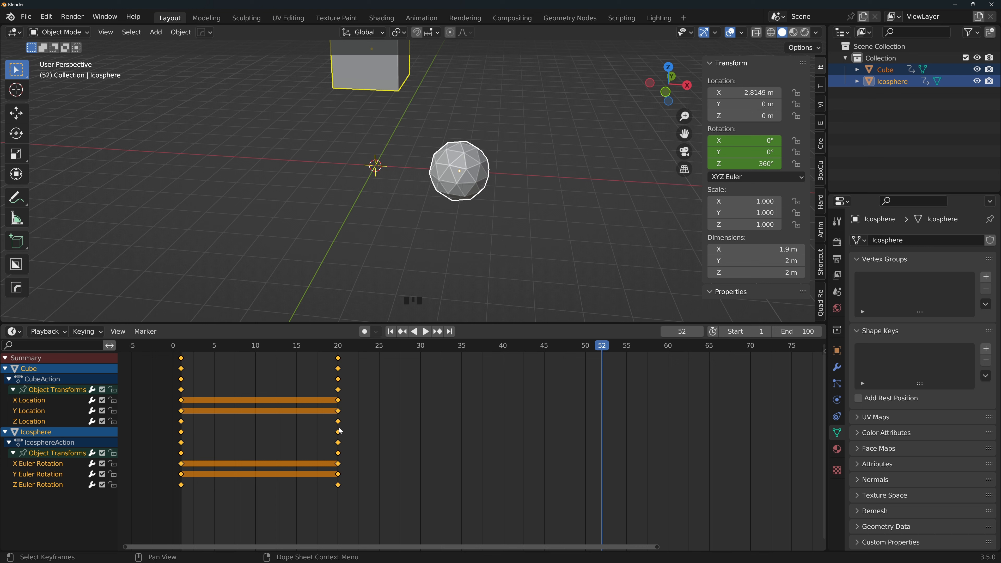
Step: Deselect all keyframes and move the icosphere's Z Euler Rotation keyframe from frame 20 to about frame 24
key(a)
key(a)
key(a)
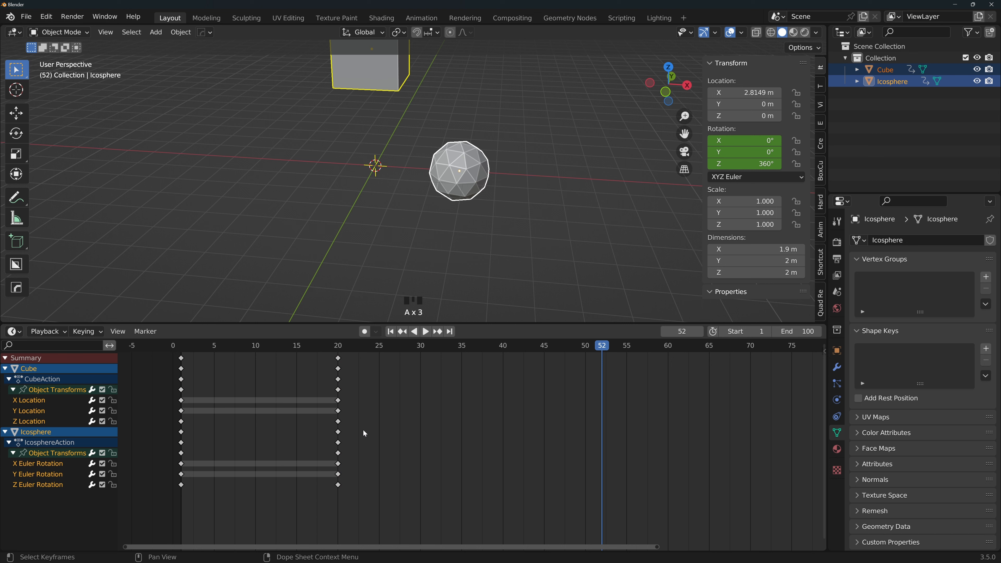
click(340, 486)
key(g)
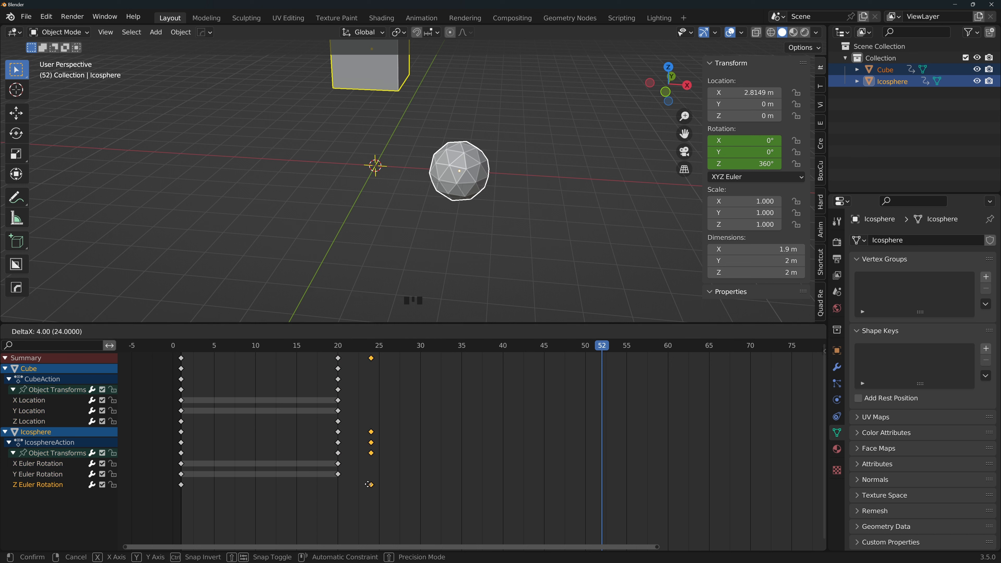
click(373, 484)
Step: Select the cube, go to frame 10, and add a timeline marker named "Temp Marker" there
click(369, 71)
drag(601, 345, 255, 346)
key(m)
key(F2)
text(Temp Marker)
key(Return)
Step: Filter the timeline channels by "z", and switch the timeline area to the Graph Editor
click(55, 345)
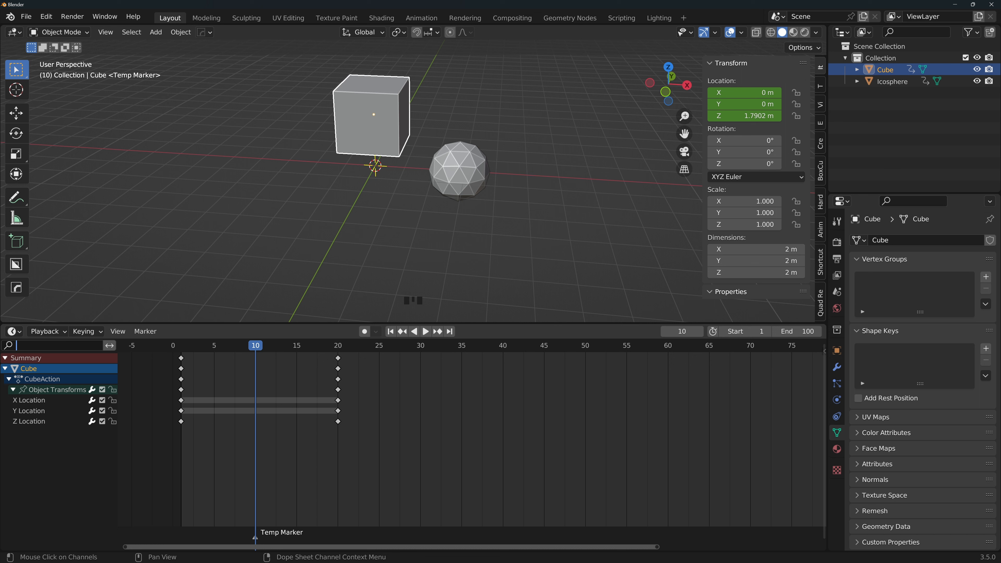
text(z)
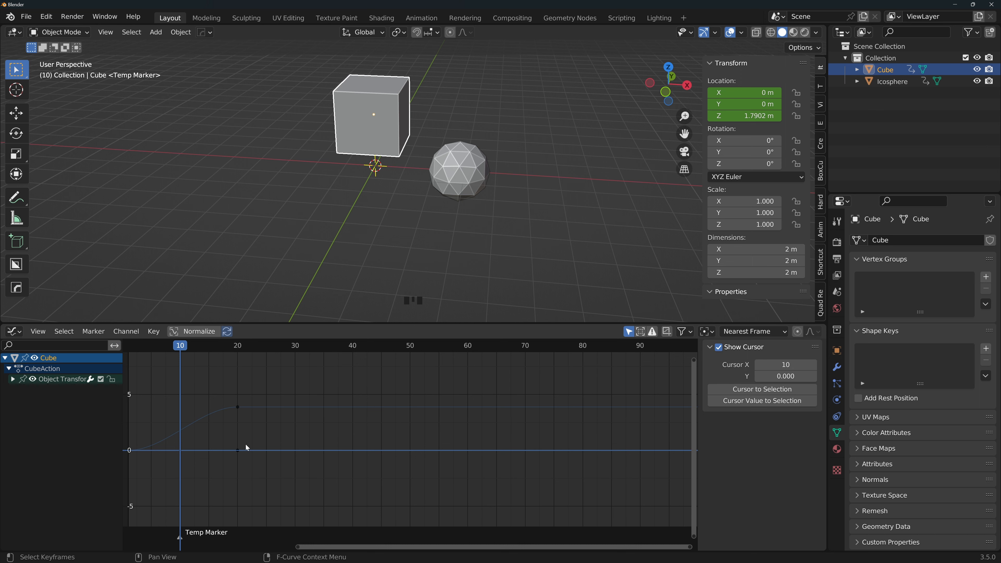
key(ctrl+Tab)
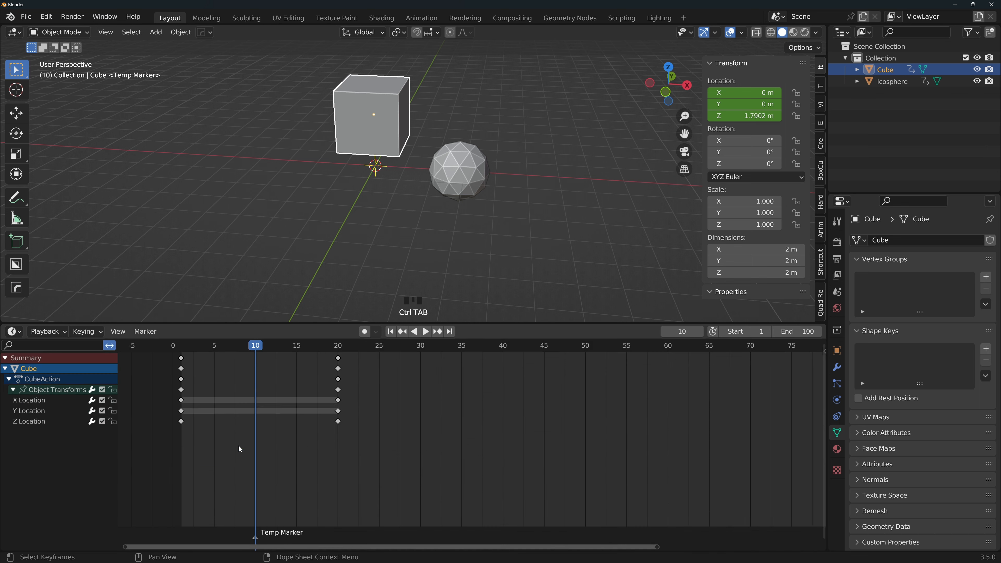
key(ctrl+Tab)
key(ctrl+Tab)
key(ctrl+Tab)
Step: Filter the Graph Editor channels by "z" and select the cube's Z Location curve
double_click(66, 343)
text(z)
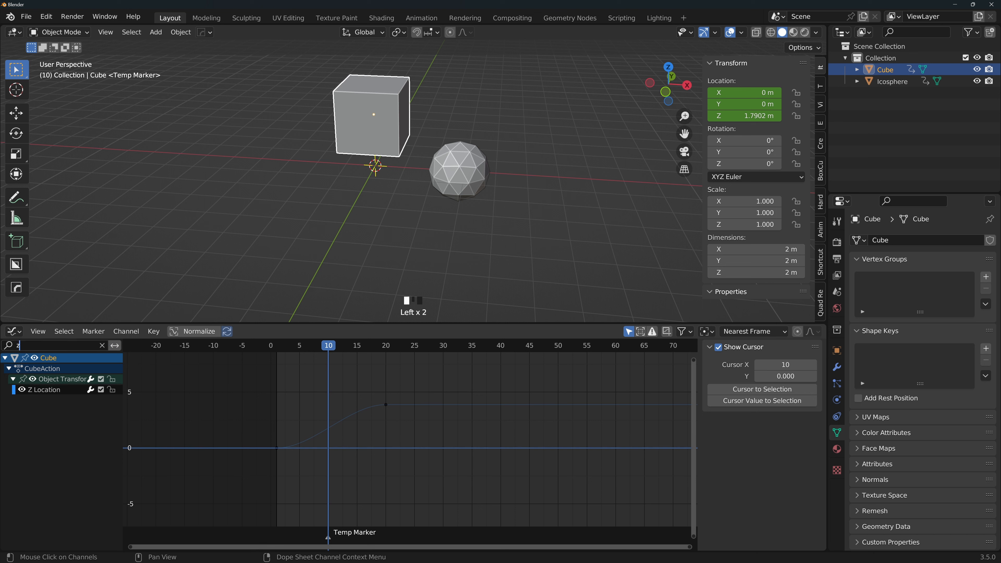
key(Return)
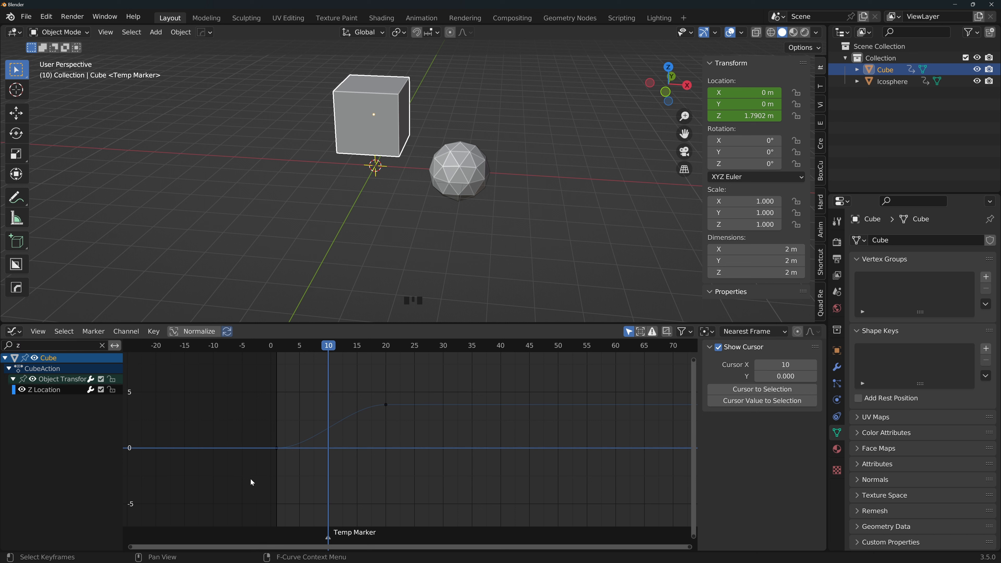
key(n)
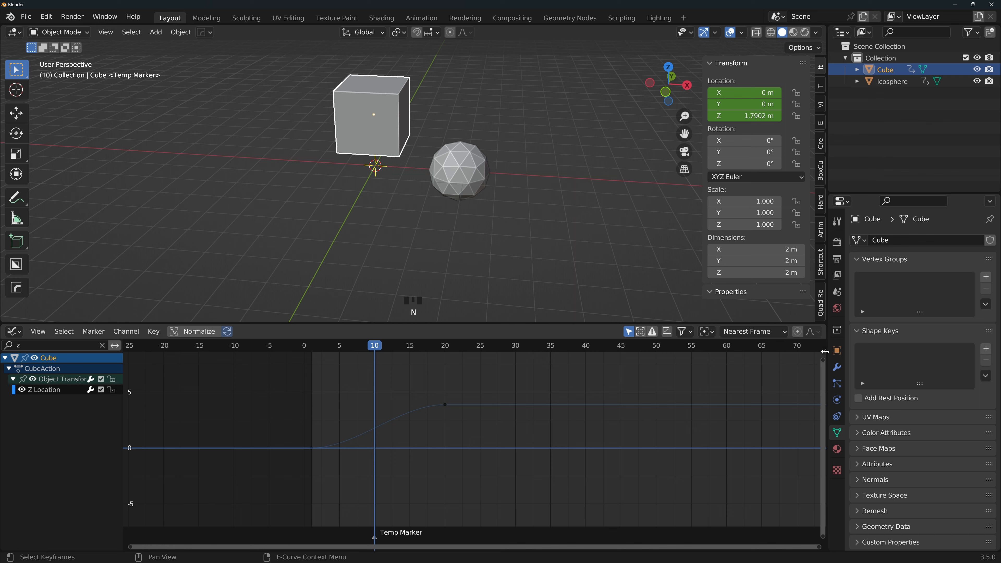
click(824, 351)
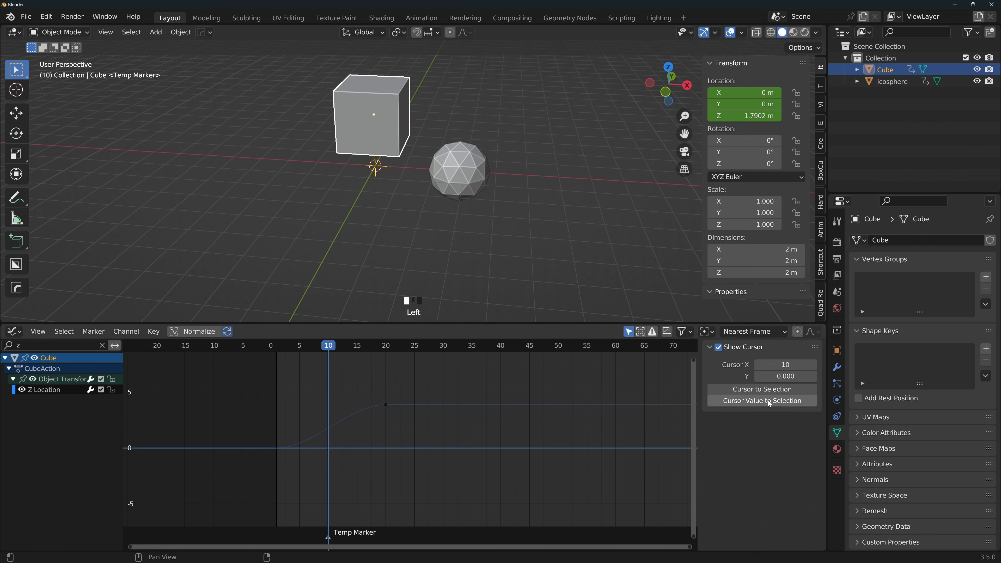
click(46, 390)
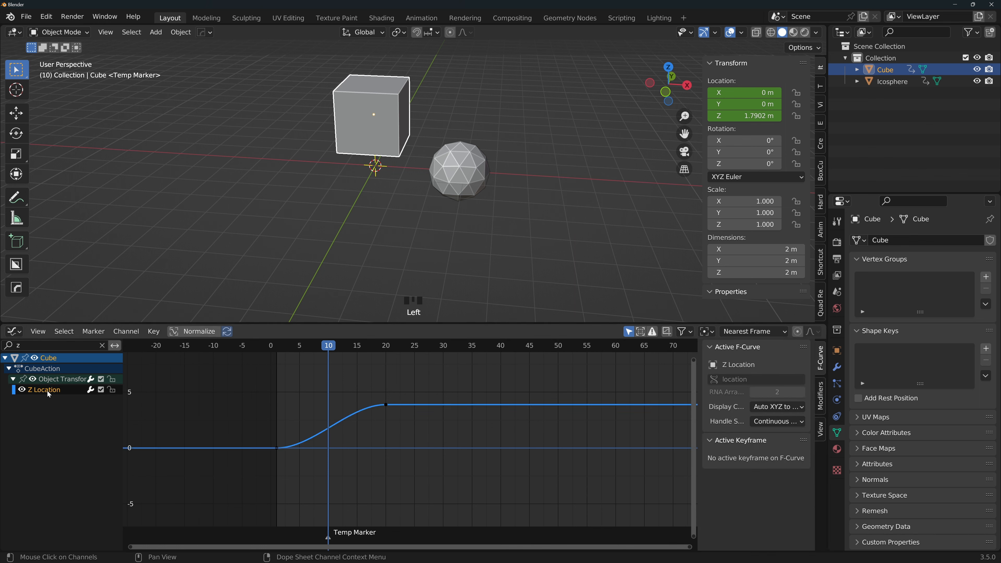
Step: Delete the Temp Marker and move the playhead to frame 20
click(328, 537)
key(Delete)
drag(328, 345, 386, 345)
Step: Lower the cube's Z Location keyframe at frame 20 to 3.69 m, and reposition it at frame 21 with a value of about 4.71 m
click(386, 405)
scroll(757, 454, down, 2)
shift+middle_drag(367, 263, 370, 311)
key(g)
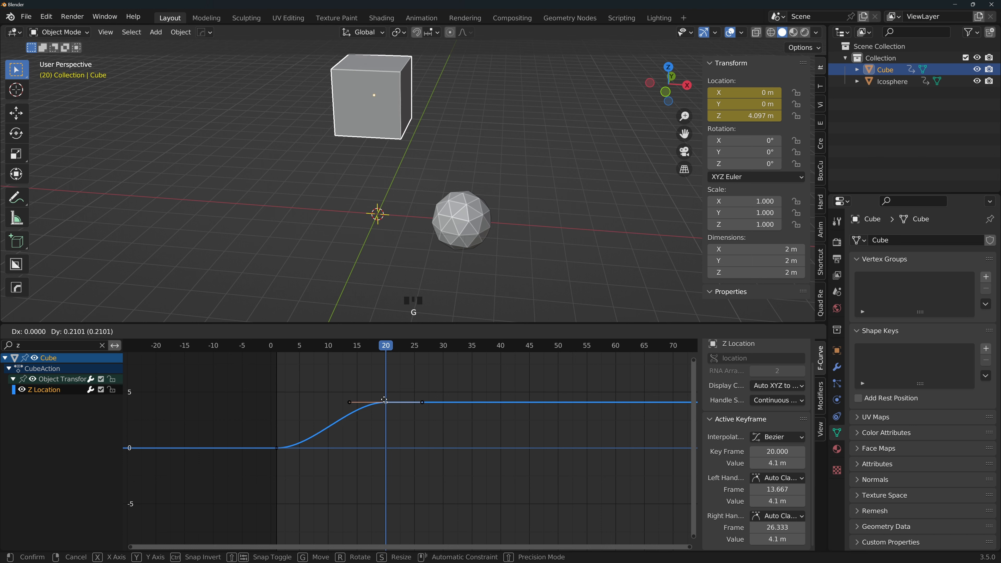
click(384, 404)
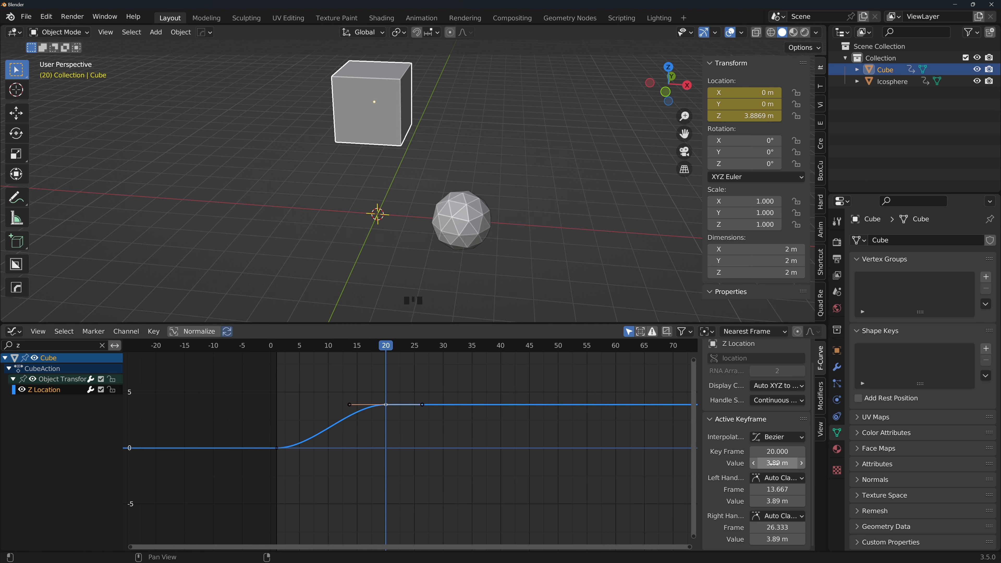
click(753, 462)
click(753, 463)
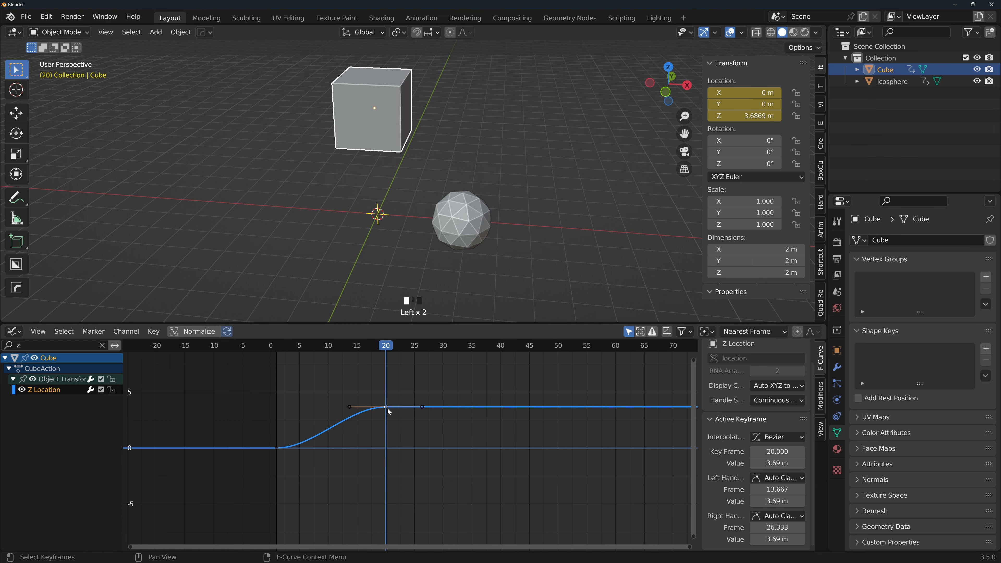
drag(387, 407, 392, 396)
click(391, 345)
Step: Set the interpolation of the Z Location keyframe at frame 1 to Bounce and preview the animation
click(277, 449)
click(617, 438)
click(277, 448)
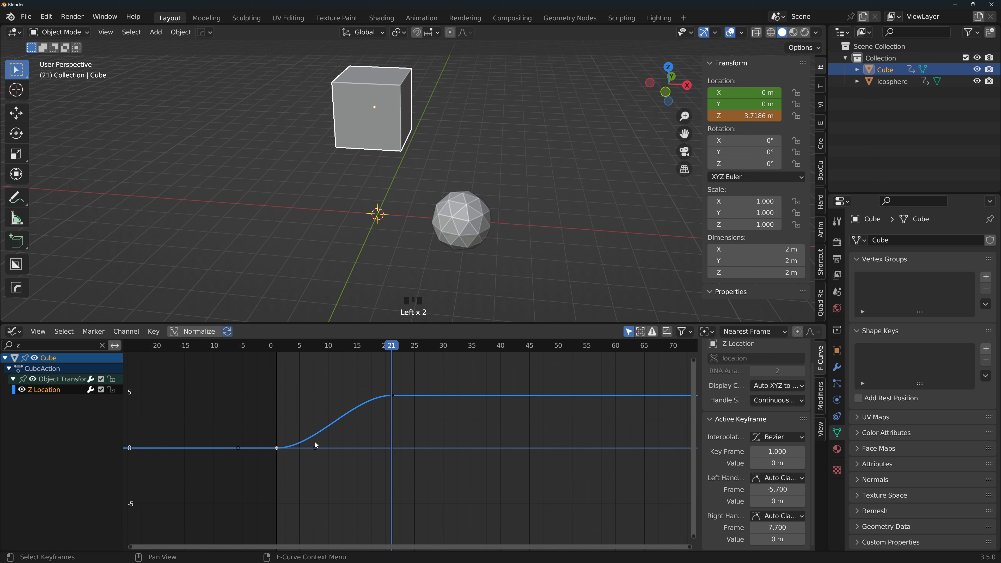
key(t)
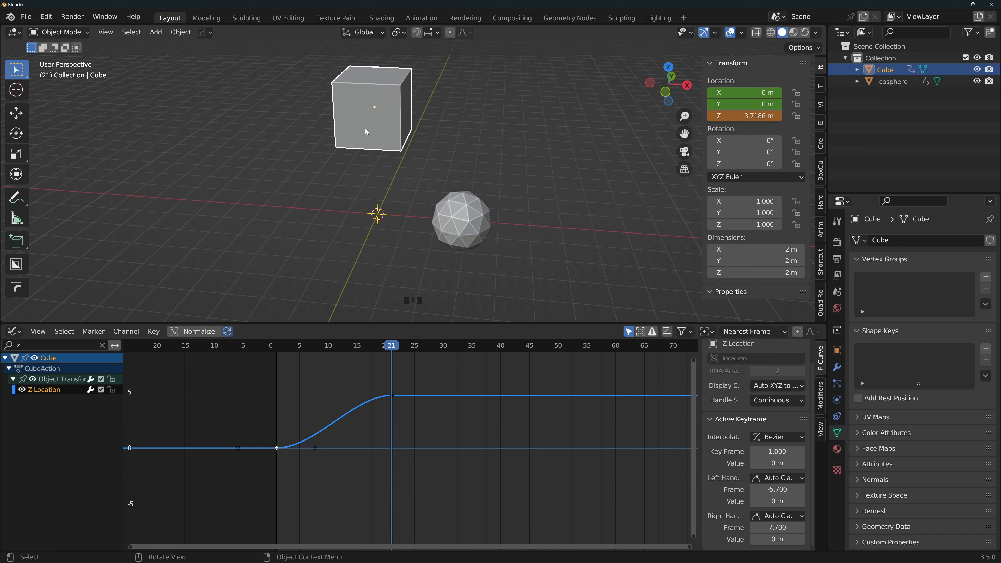
click(278, 446)
key(t)
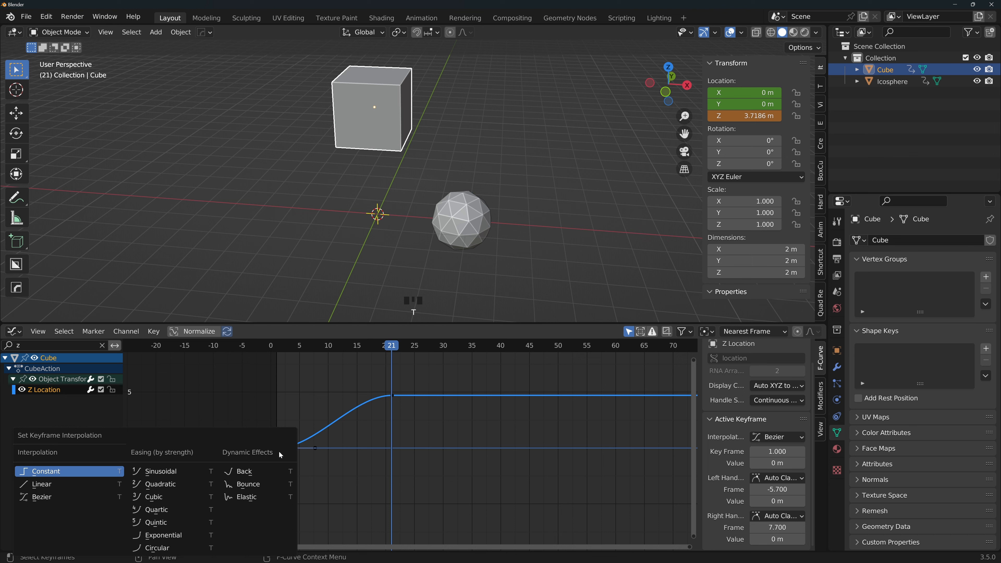
click(263, 484)
key(space)
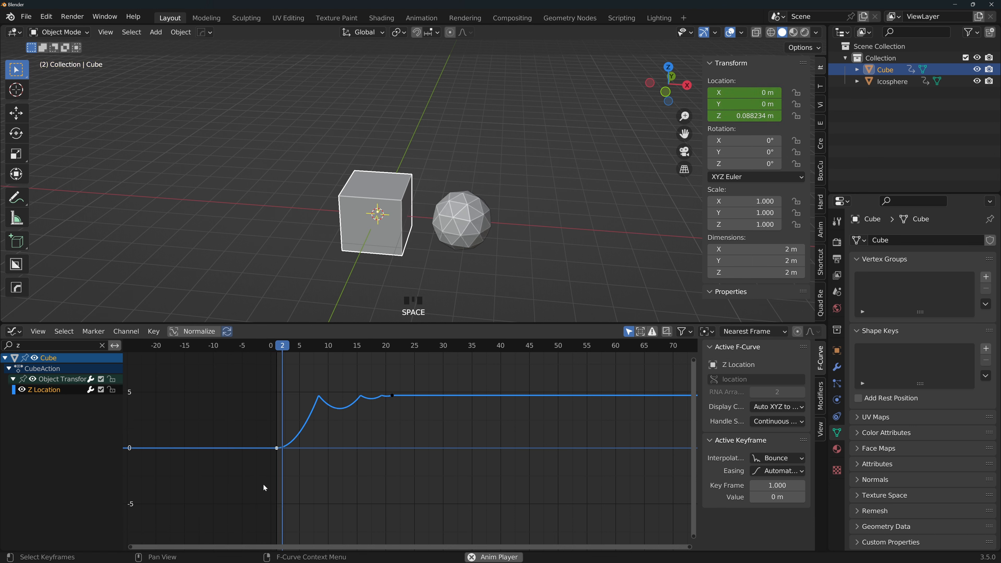
key(Escape)
Step: Set the interpolation of the Z Location keyframe at frame 1 to Elastic and play the animation
key(t)
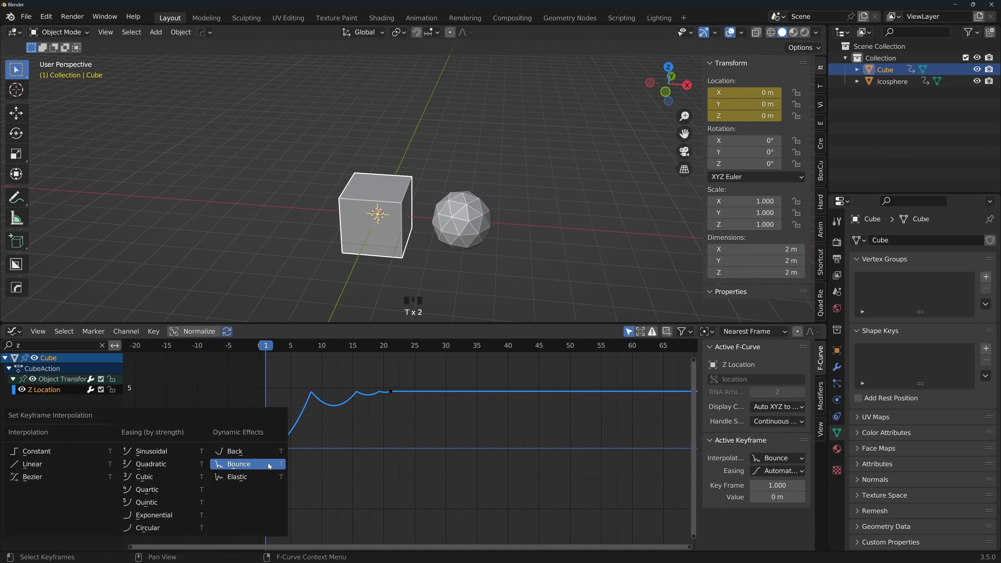
click(244, 478)
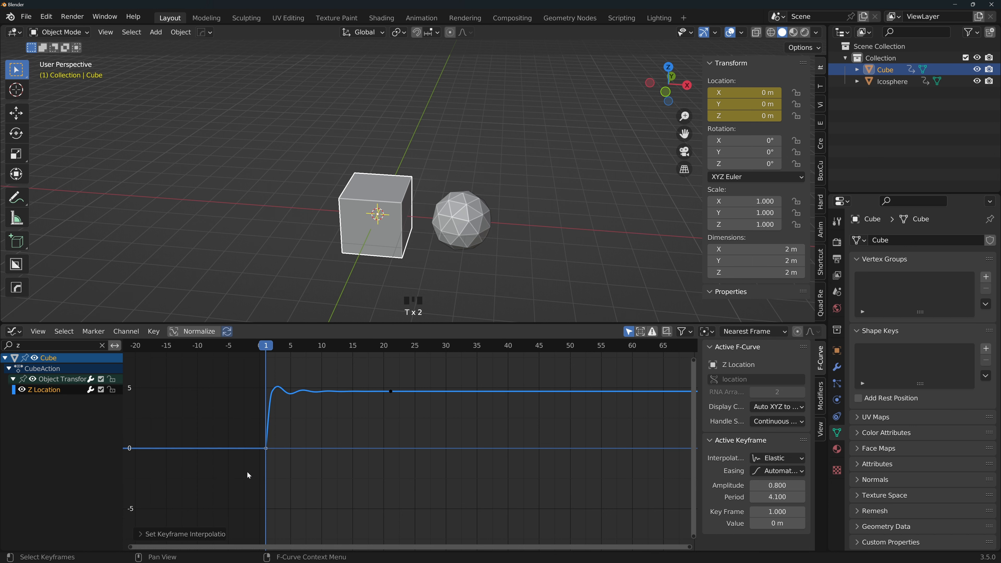
key(space)
key(space)
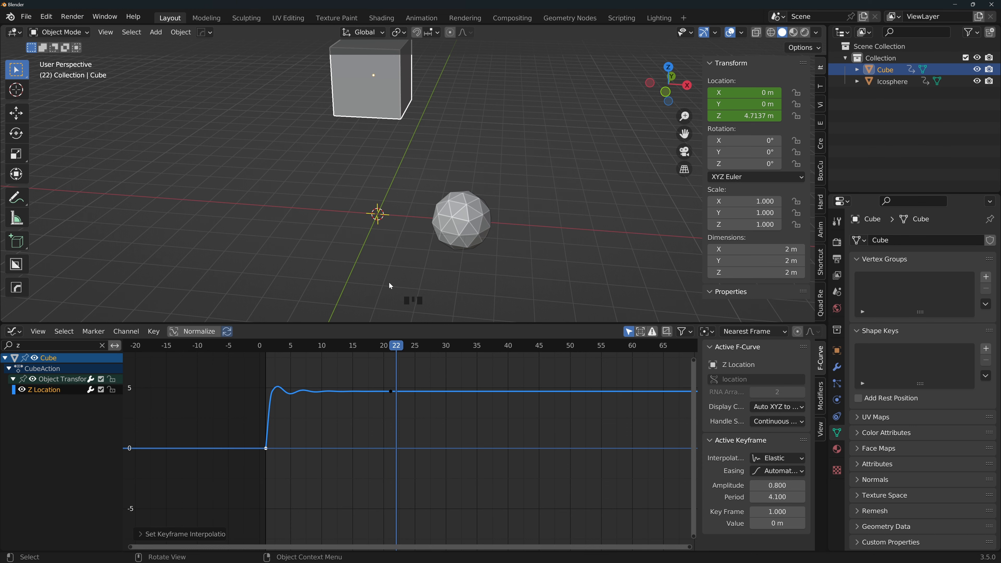
Step: Delete all objects from the scene
key(a)
key(x)
click(391, 189)
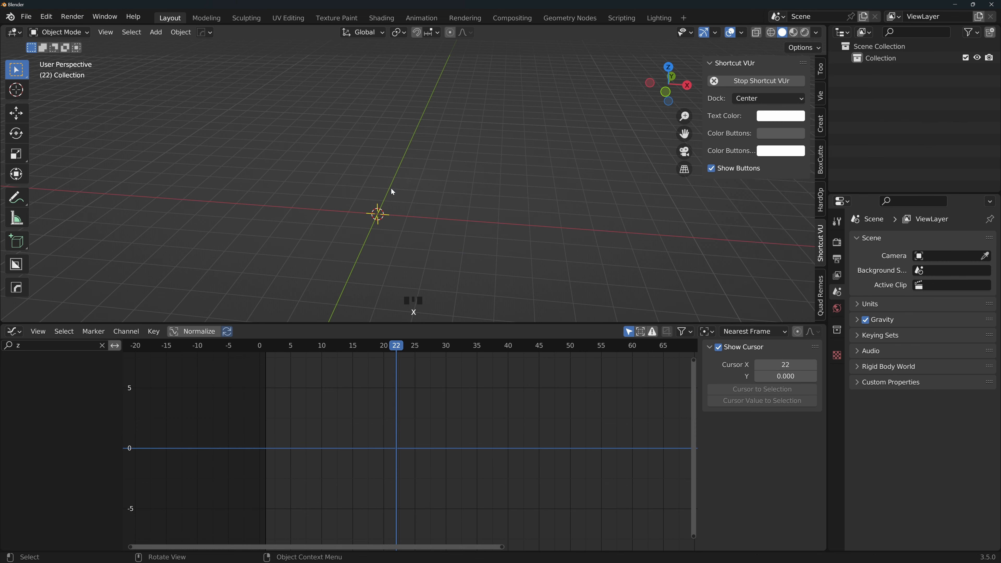
Step: Add a cube, give it a level 2 Subdivision modifier, and apply the modifier
key(shift+a)
click(434, 200)
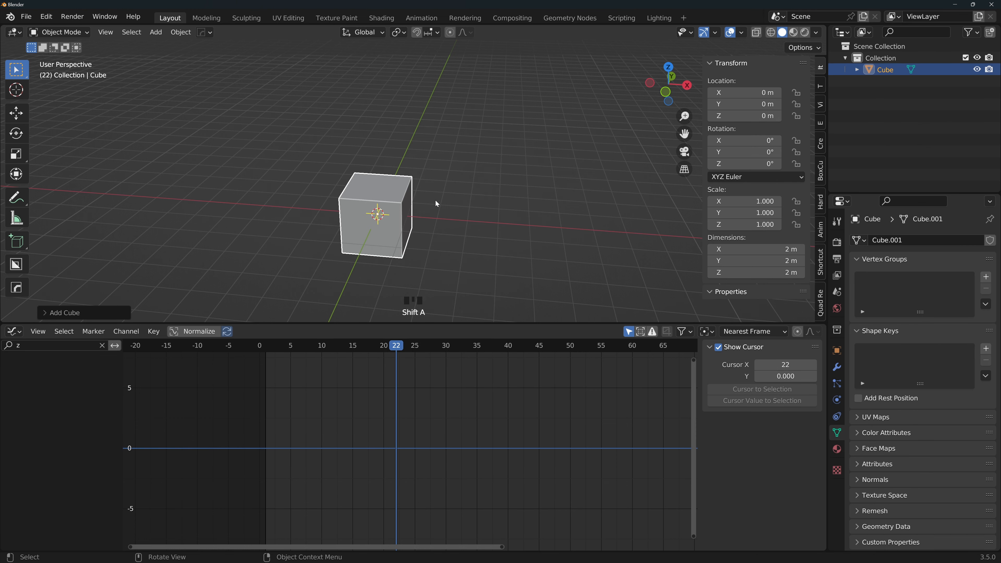
key(ctrl+2)
click(836, 367)
key(ctrl+a)
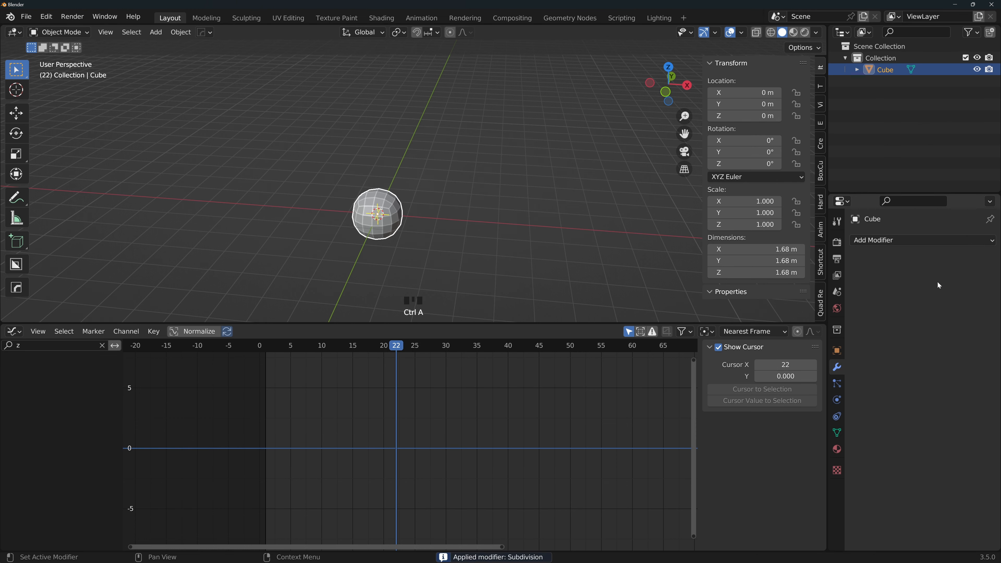
Step: Add a Cast modifier with the Sphere shape to the subdivided cube, set its factor to 1, and apply it
click(929, 240)
click(889, 286)
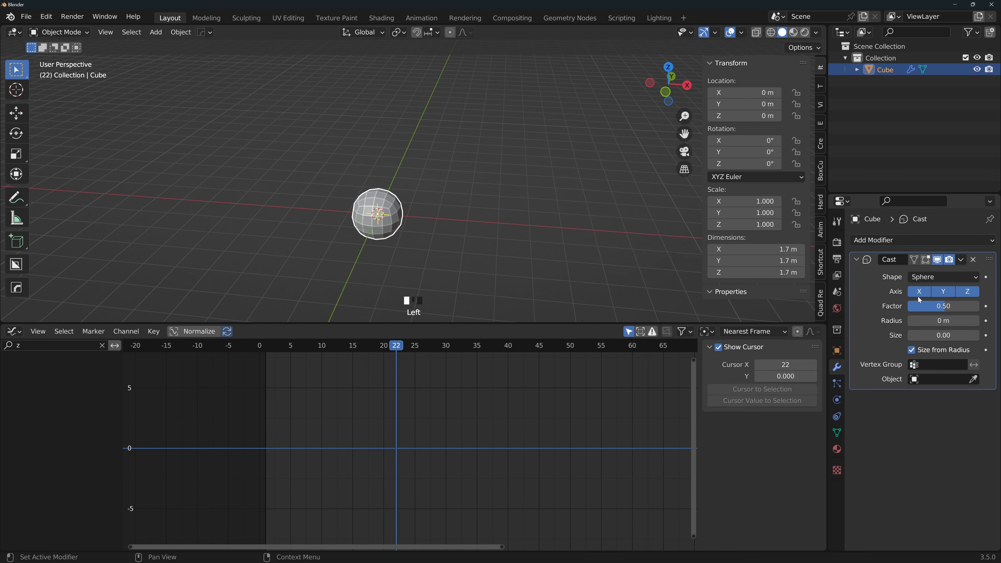
click(938, 308)
text(1)
key(Return)
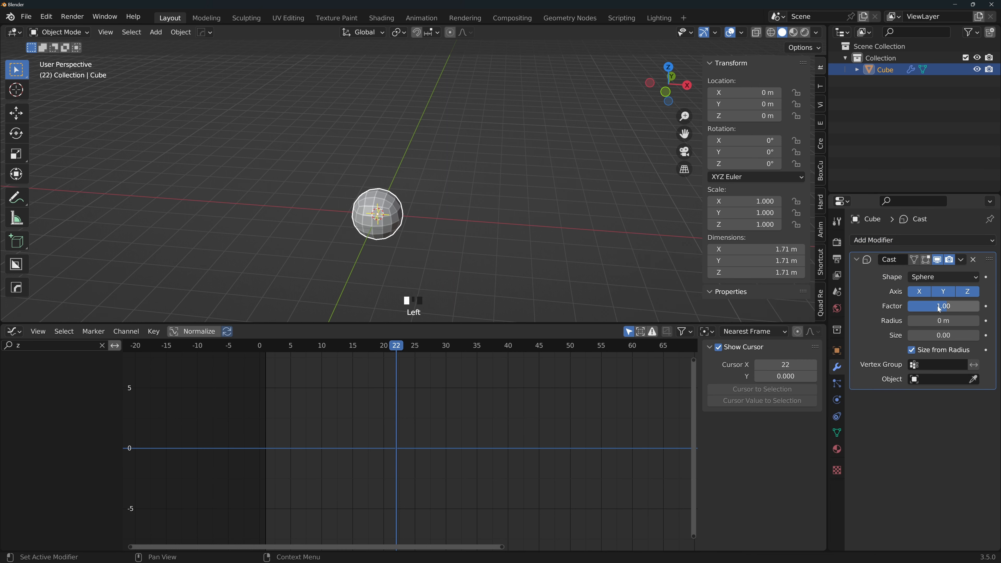
key(ctrl+a)
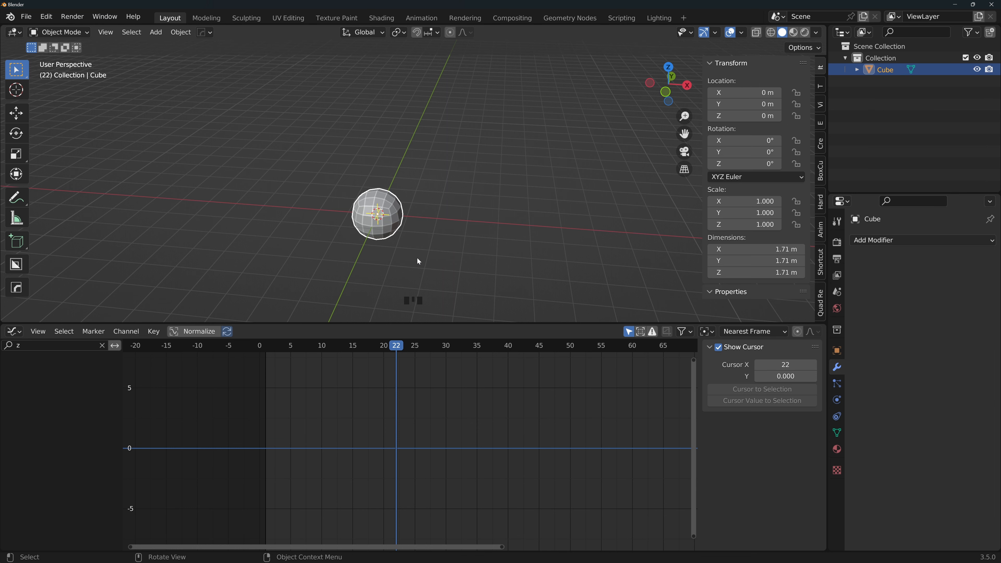
Step: Switch to the front orthographic view and try moving the ball upward
key(KP_1)
key(g)
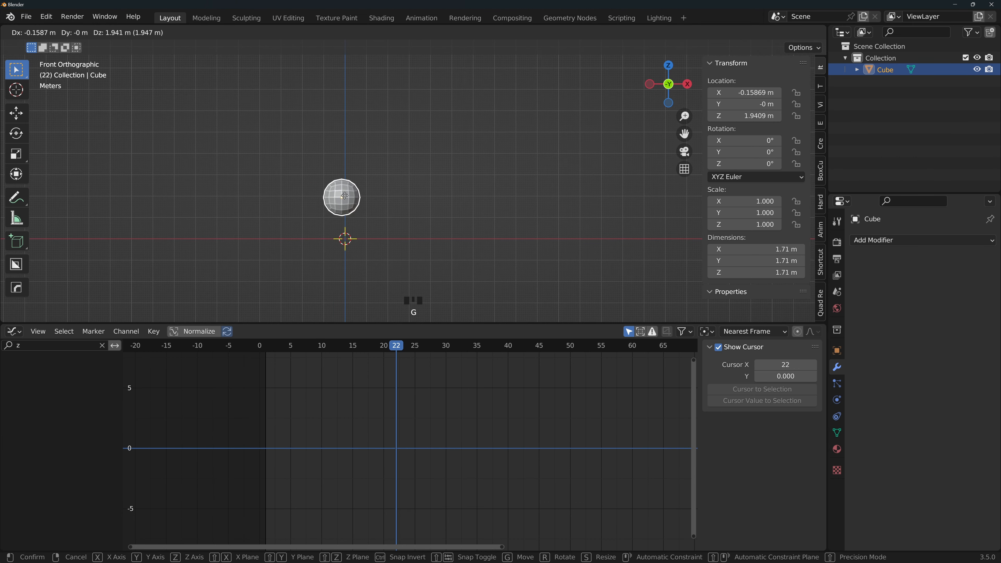
key(Escape)
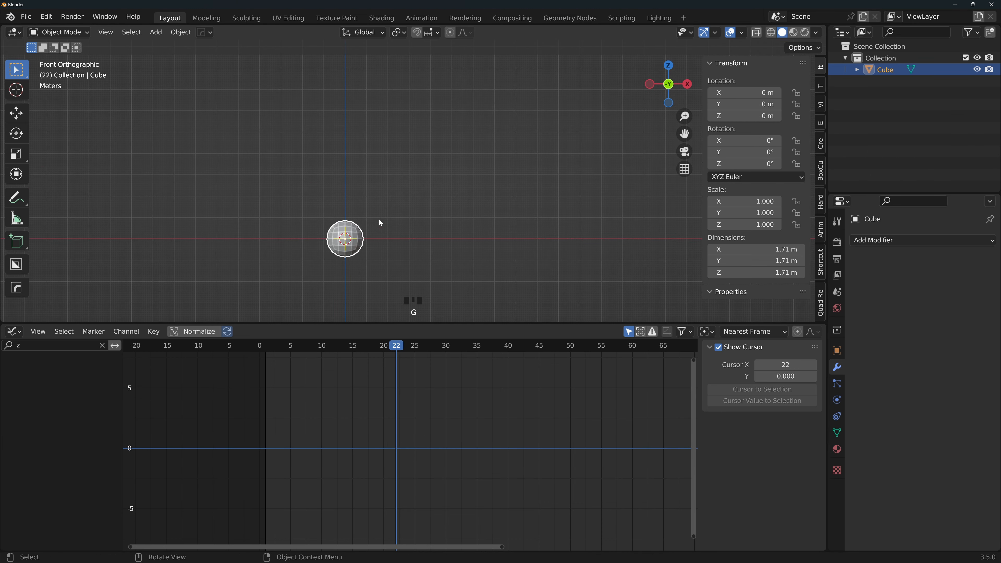